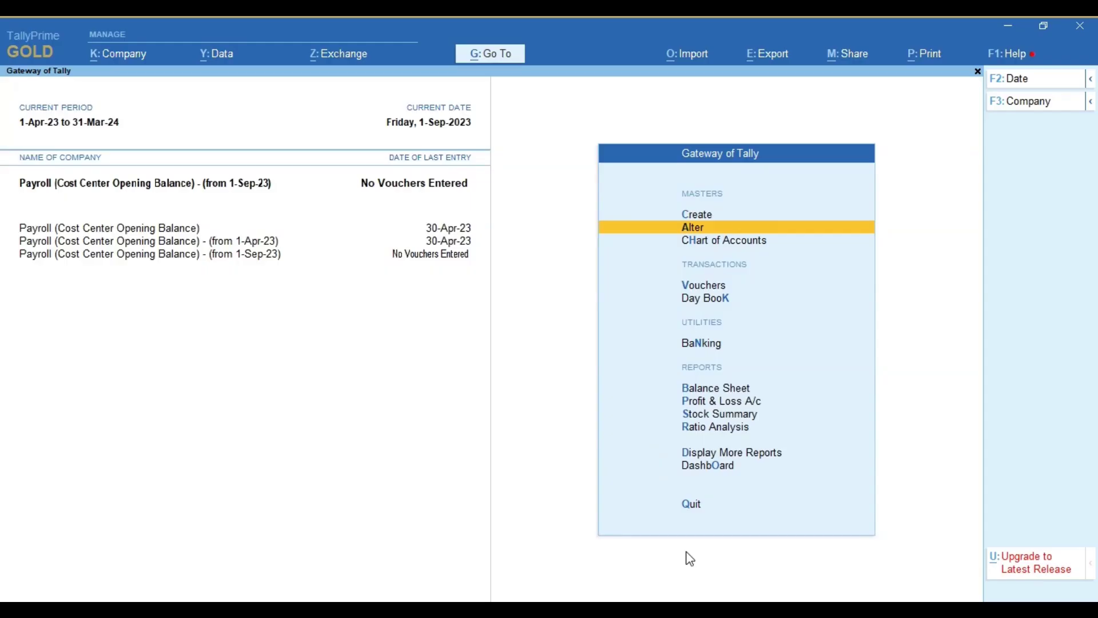
View the empty Cost Centre Summary report, then return to the Gateway menu.
key("d")
key("s")
key("c")
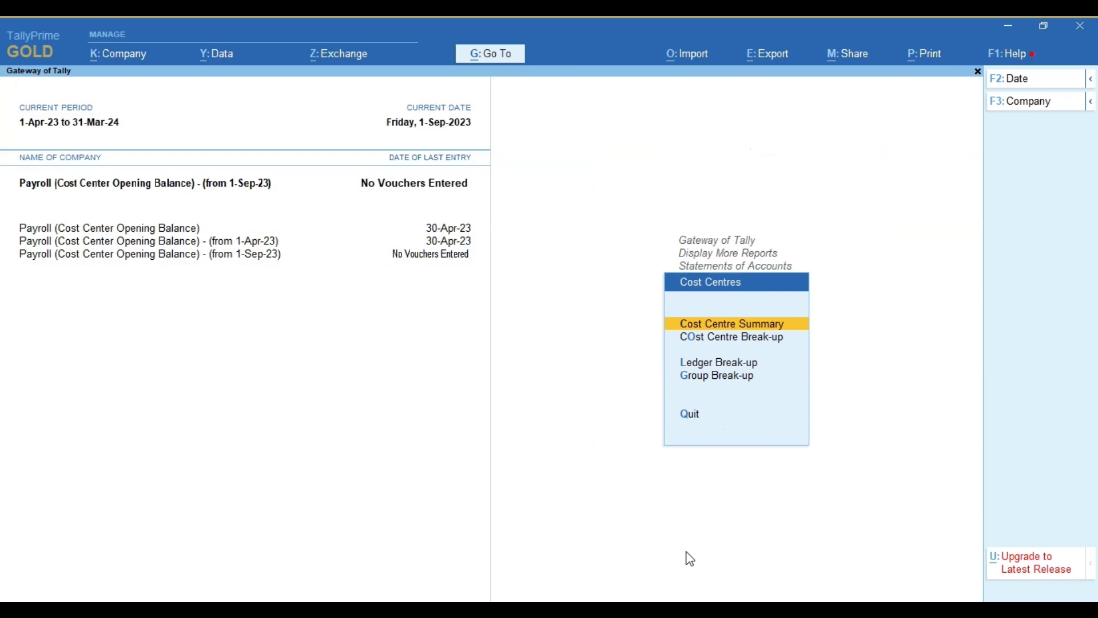
key("Return")
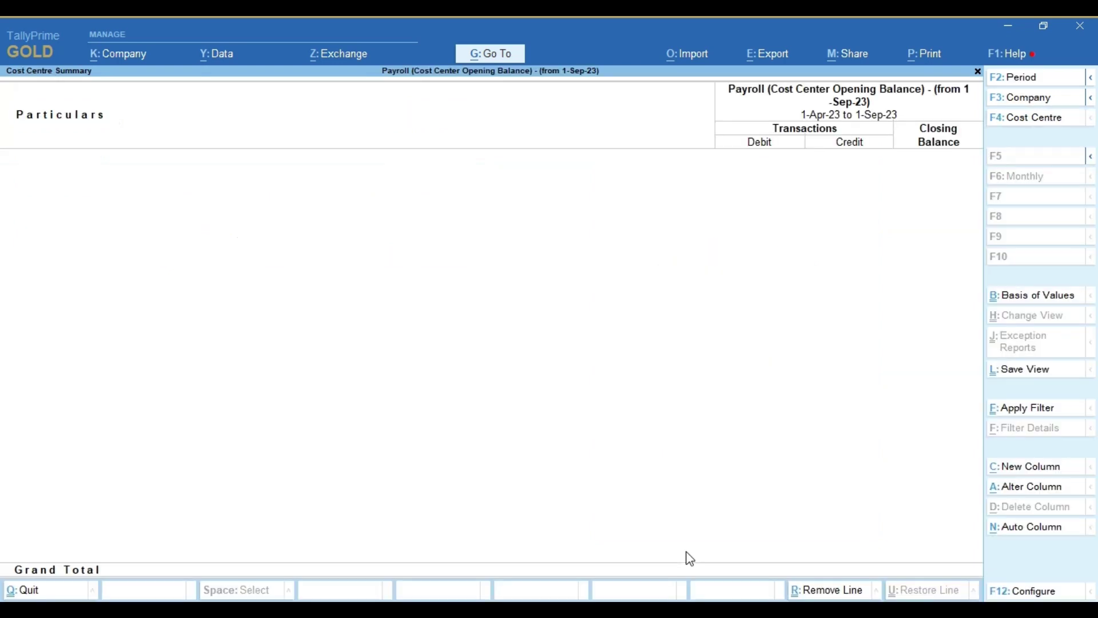
key("Escape")
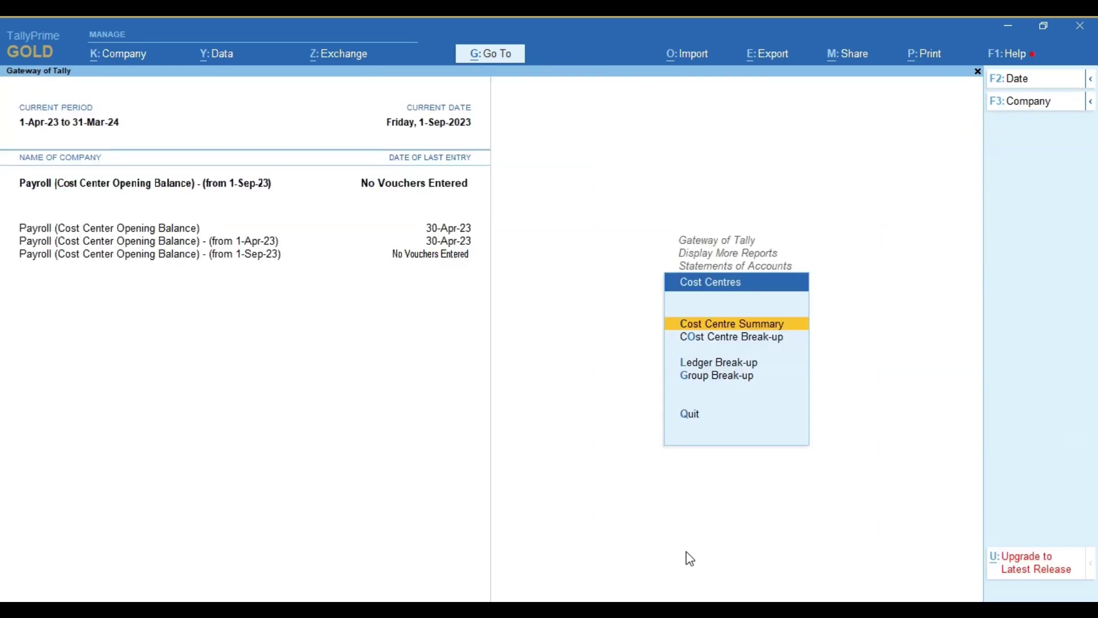
key("Escape")
key("Escape")
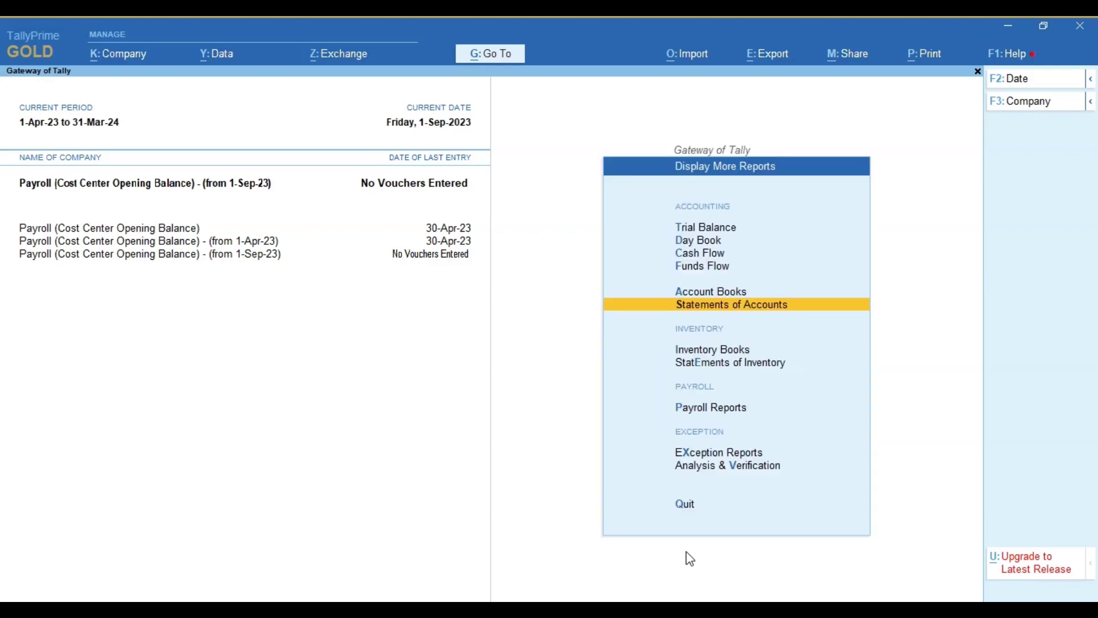
key("Escape")
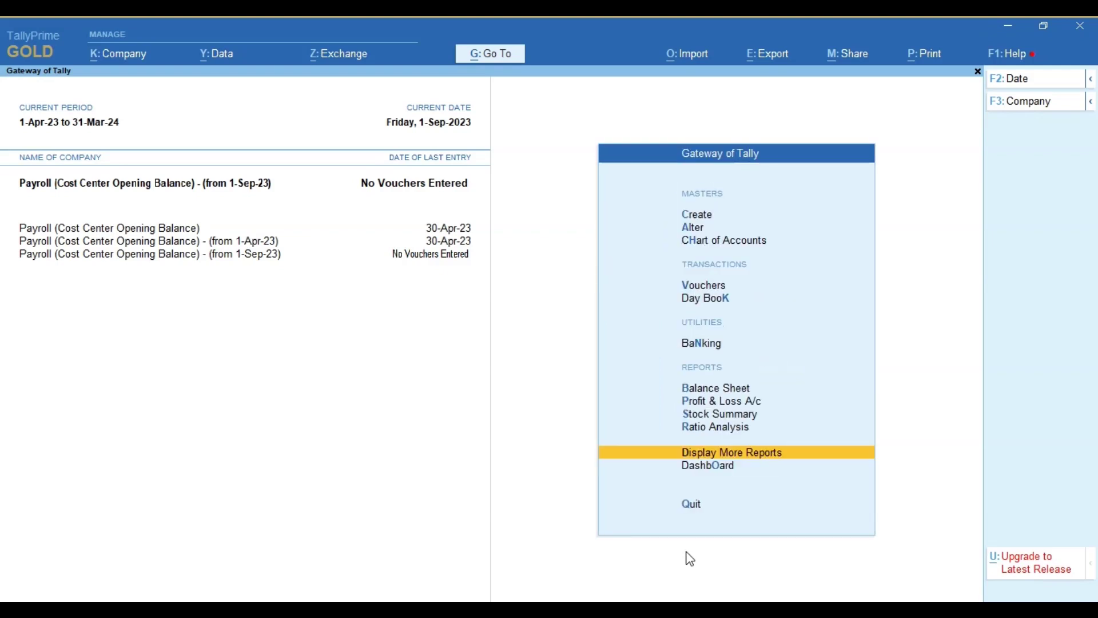
Clear the 10,000.00 Cr opening balance from the Salary Advance ledger.
key("a")
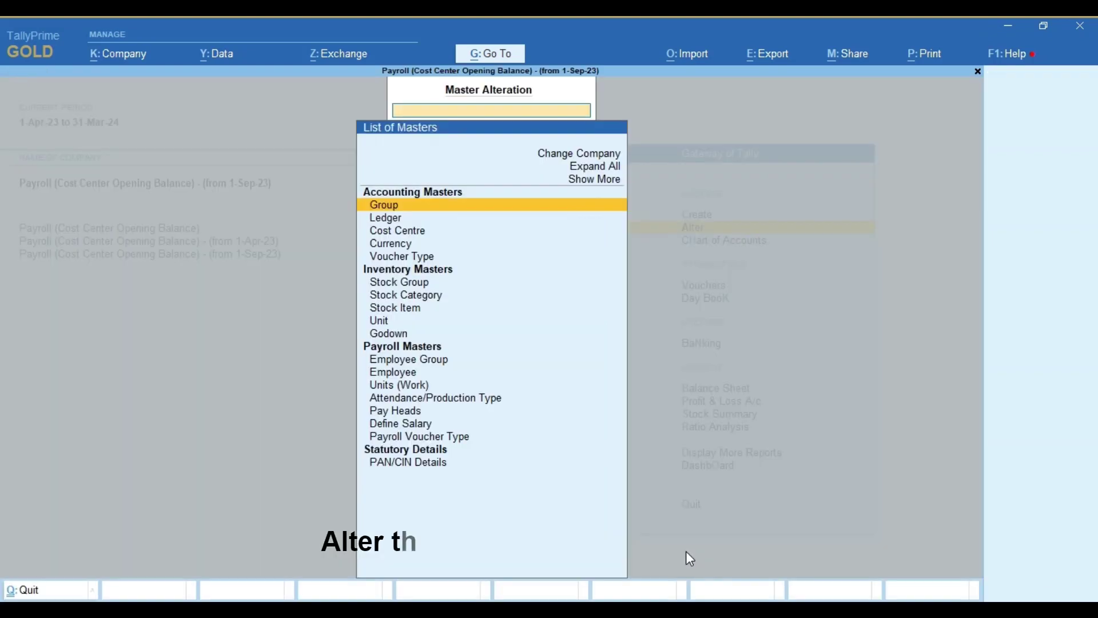
key("Down")
key("Return")
key("Down")
key("Down")
key("Down")
key("Return")
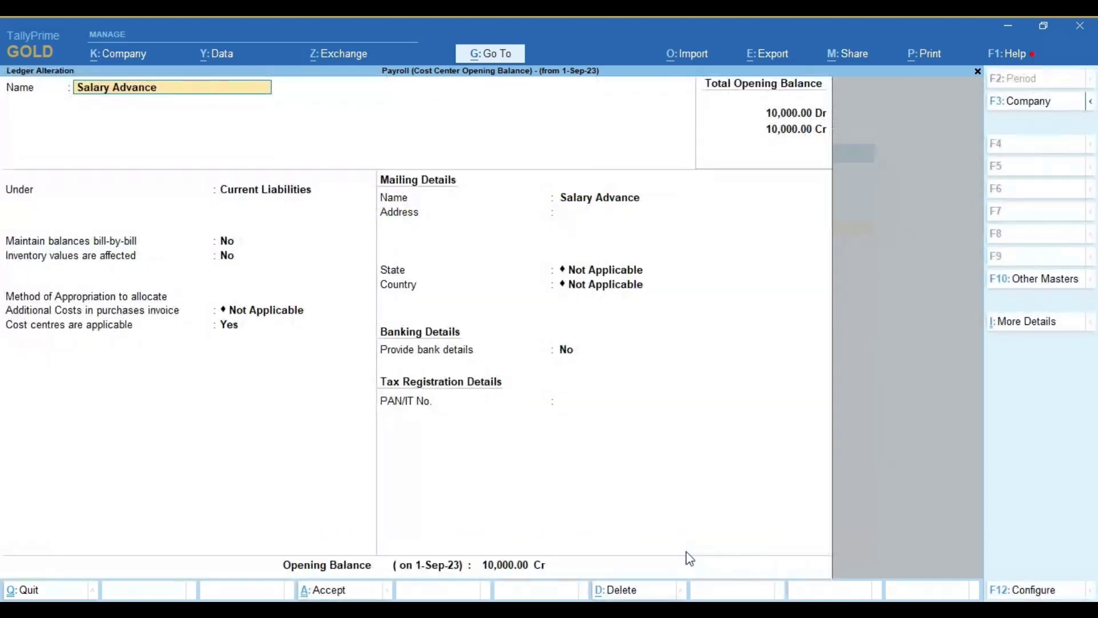
key("Return")
key("Return")
key("Return")
key("Return")
key("Return")
key("Return")
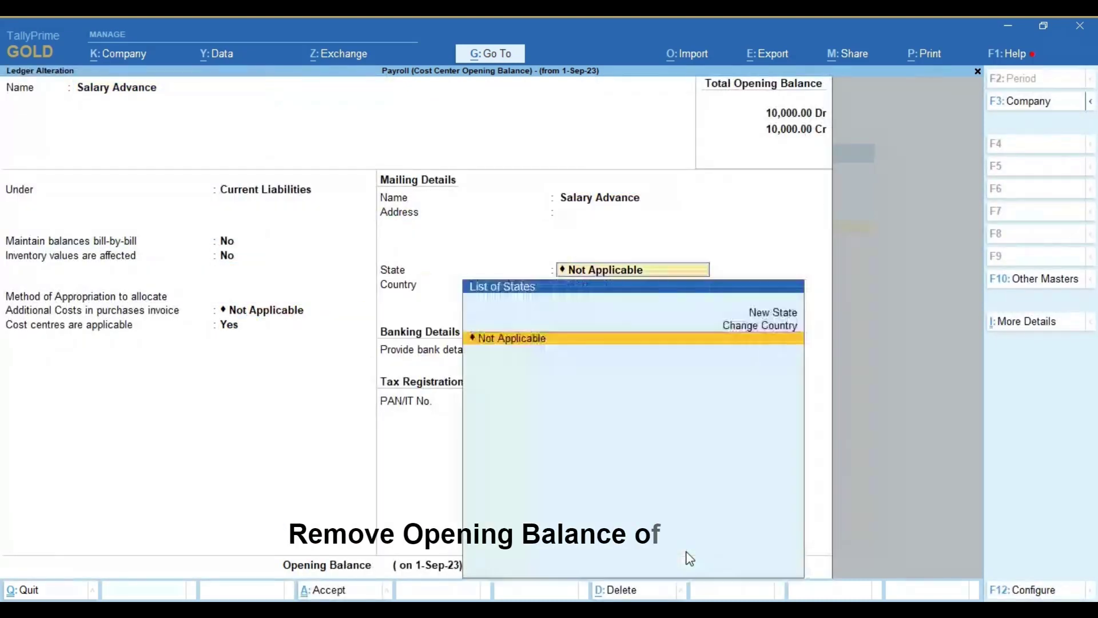
key("Return")
key("Return")
key("Return")
key("Return")
key("BackSpace")
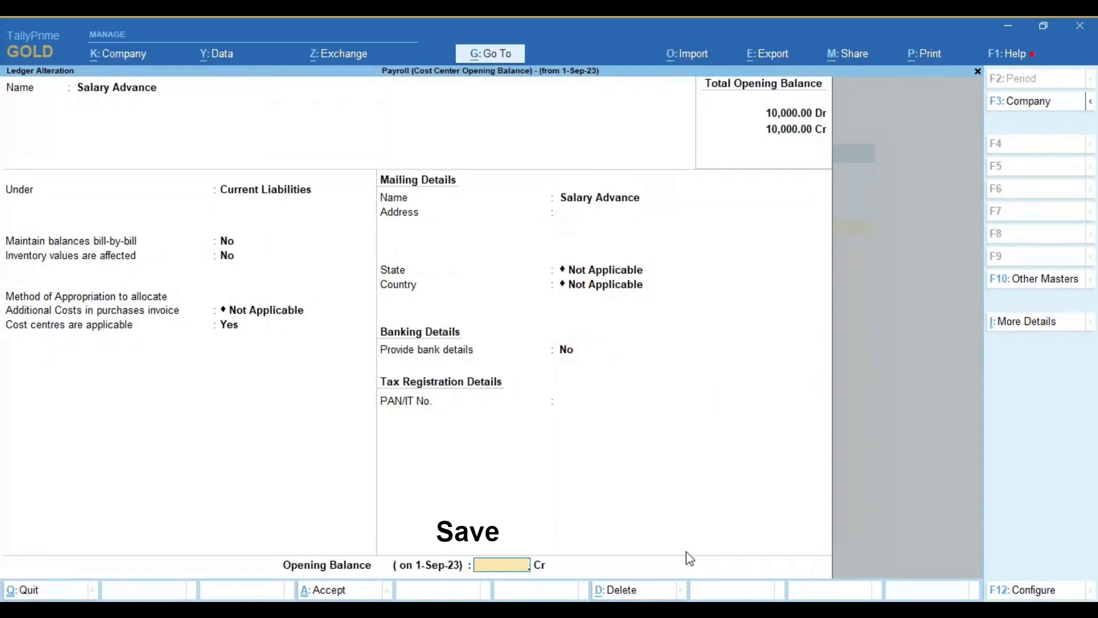
key("Return")
Save the altered Salary Advance ledger and return to the ledger list.
key("Return")
key("BackSpace")
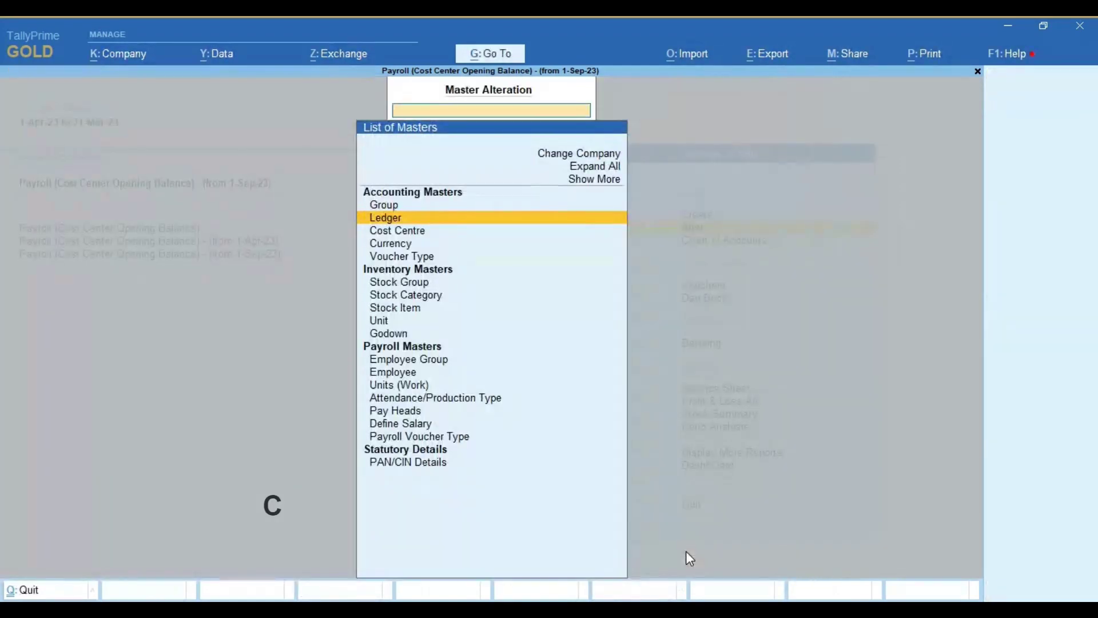
key("Return")
Create Salary Advance Adjustment under Loans & Advances (Asset) with a 10,000.00 Cr opening balance.
key("Up")
key("Up")
key("Return")
type("Salary")
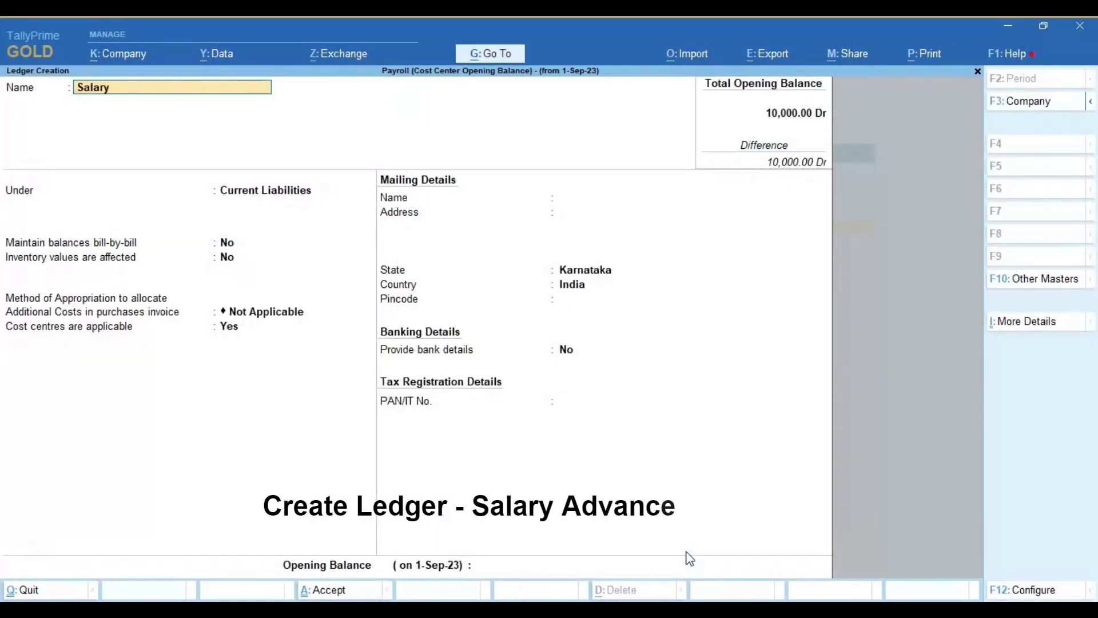
type(" Advance Ad")
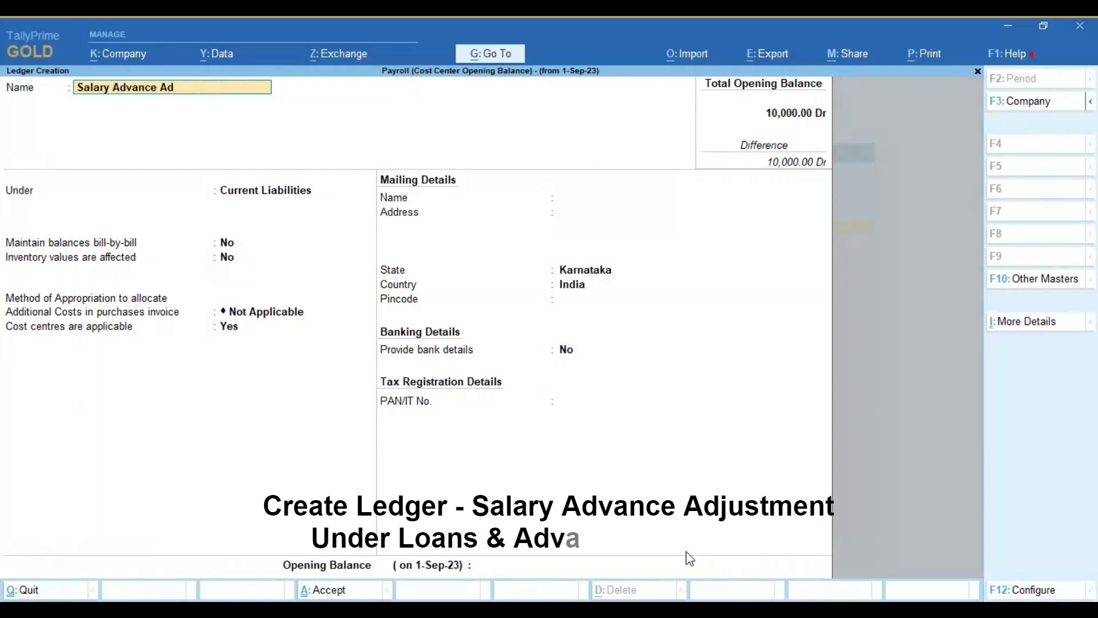
type("justment")
key("Return")
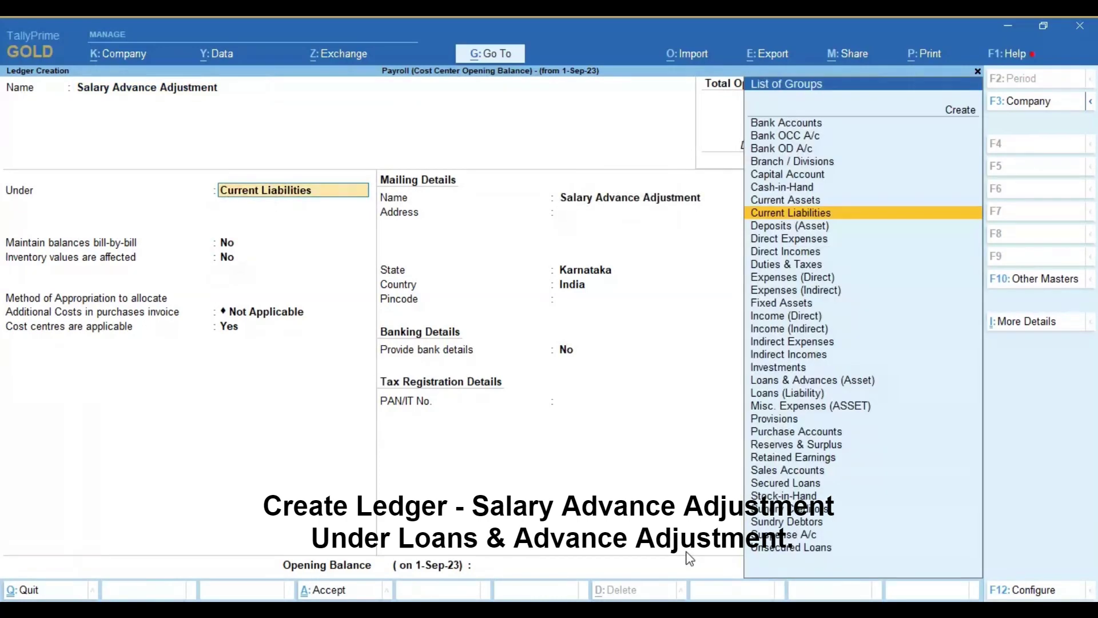
type("Loa")
key("Return")
key("Return")
key("Return")
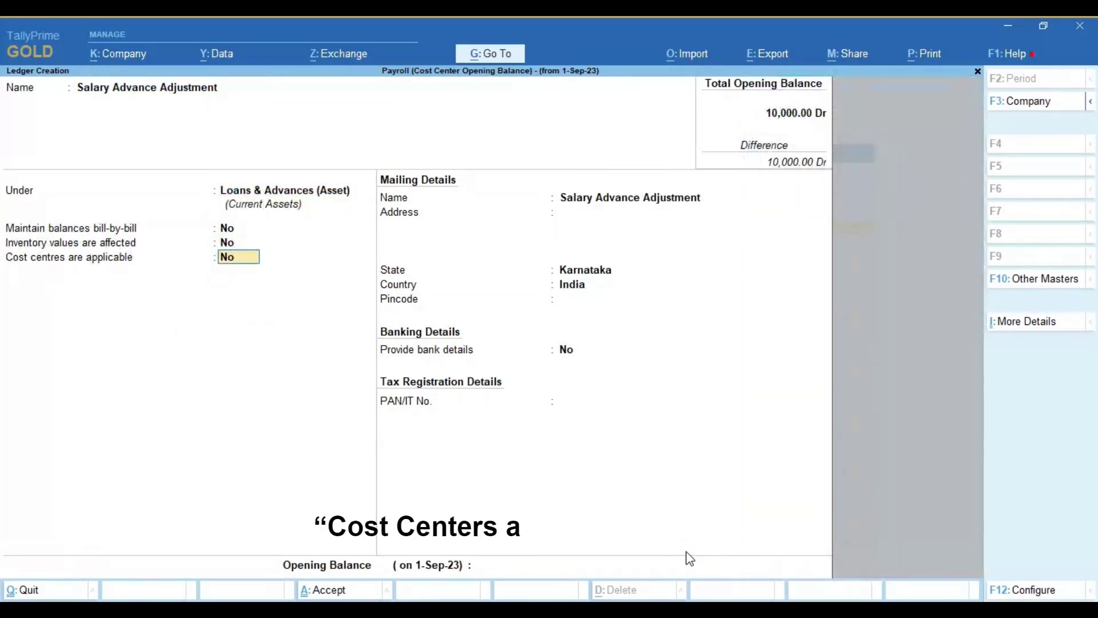
key("Return")
key("Return")
key("Return")
key("Return")
key("Return")
key("Return")
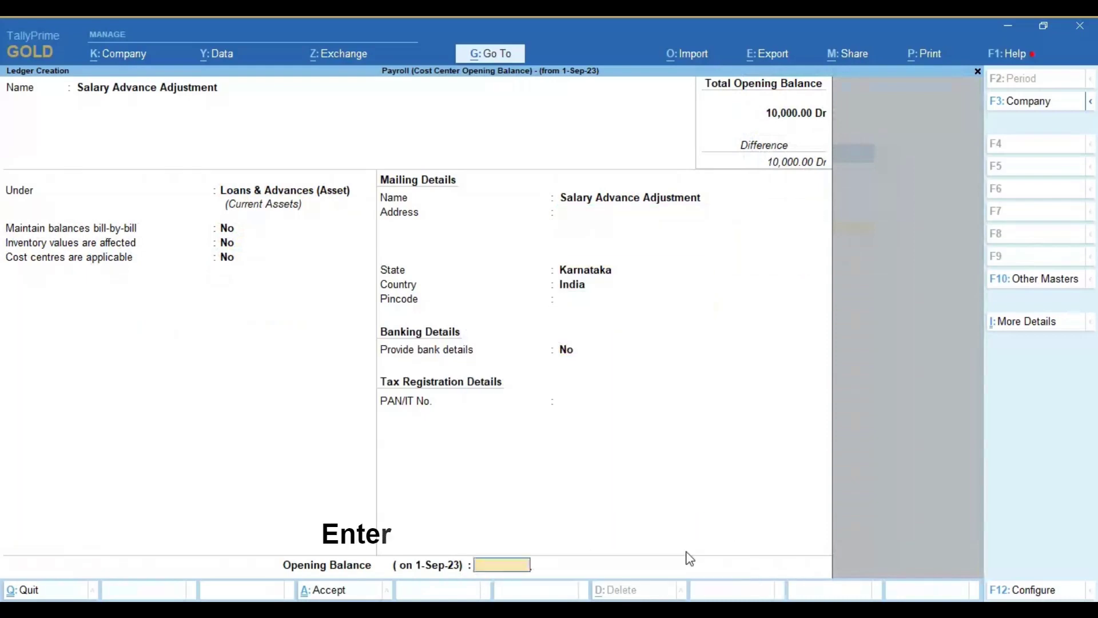
type("10000")
key("Return")
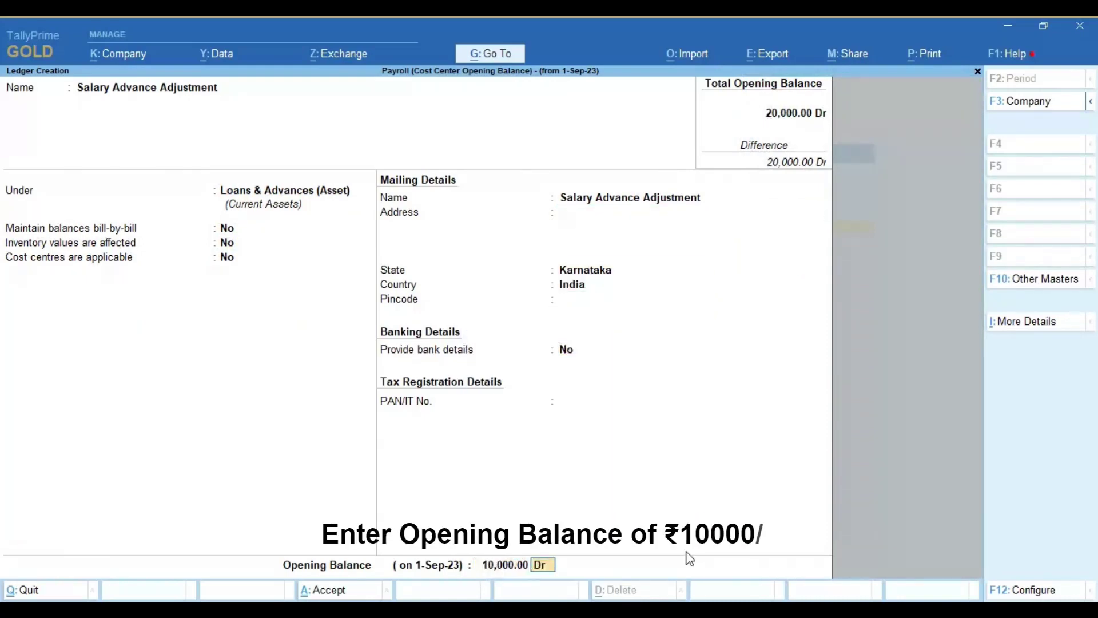
type("c")
key("Return")
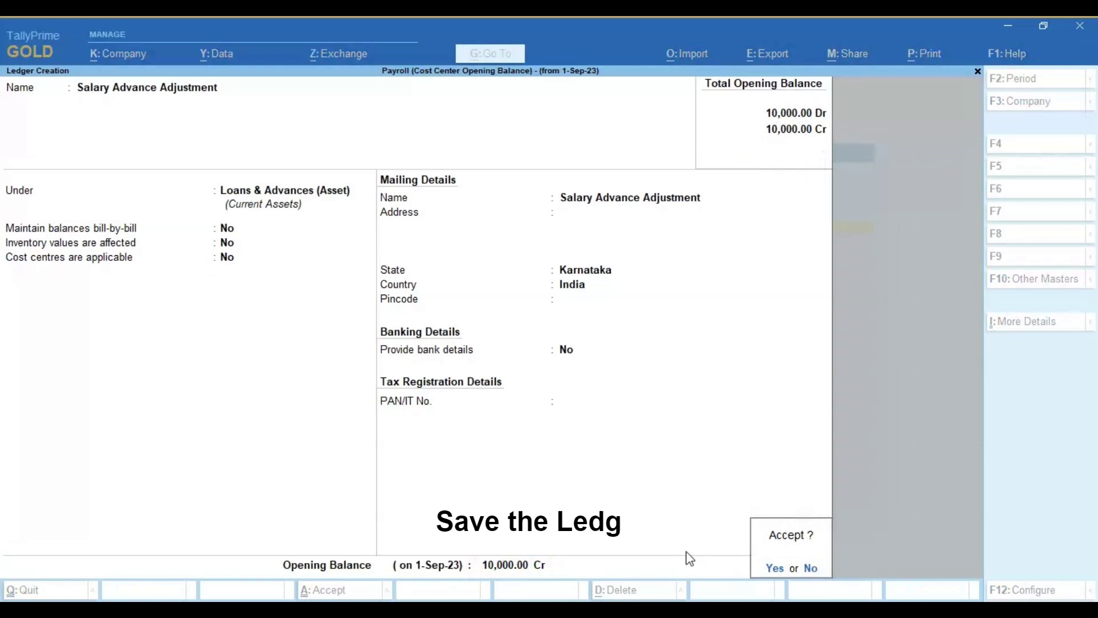
key("Return")
key("Escape")
key("Return")
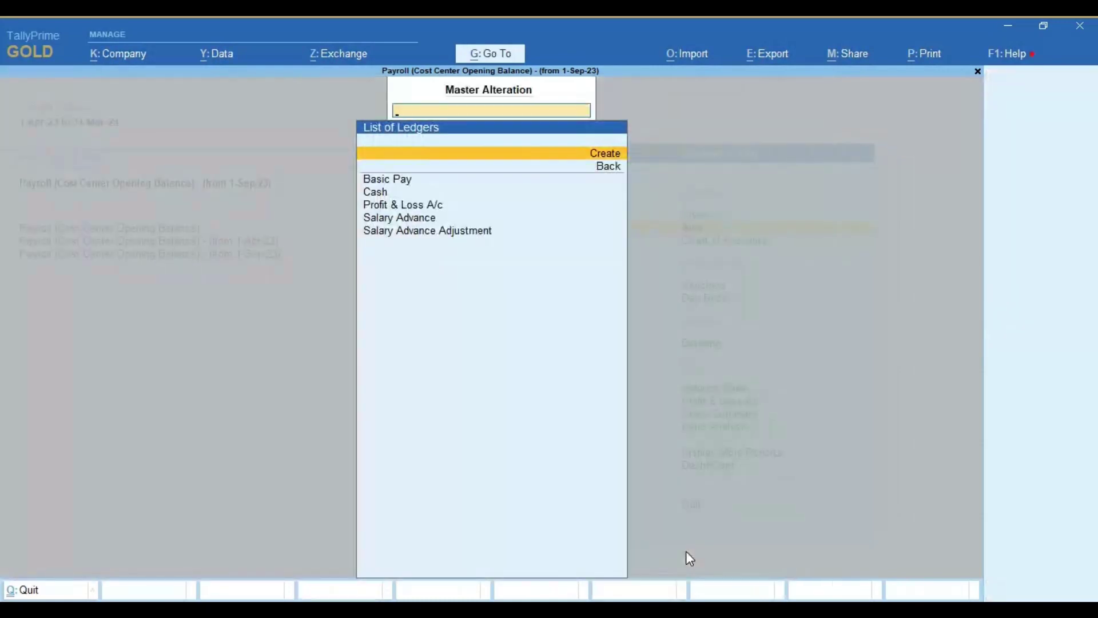
Start a Journal voucher debiting Salary Advance Adjustment 10,000.00.
key("Escape")
key("Escape")
key("Down")
key("Down")
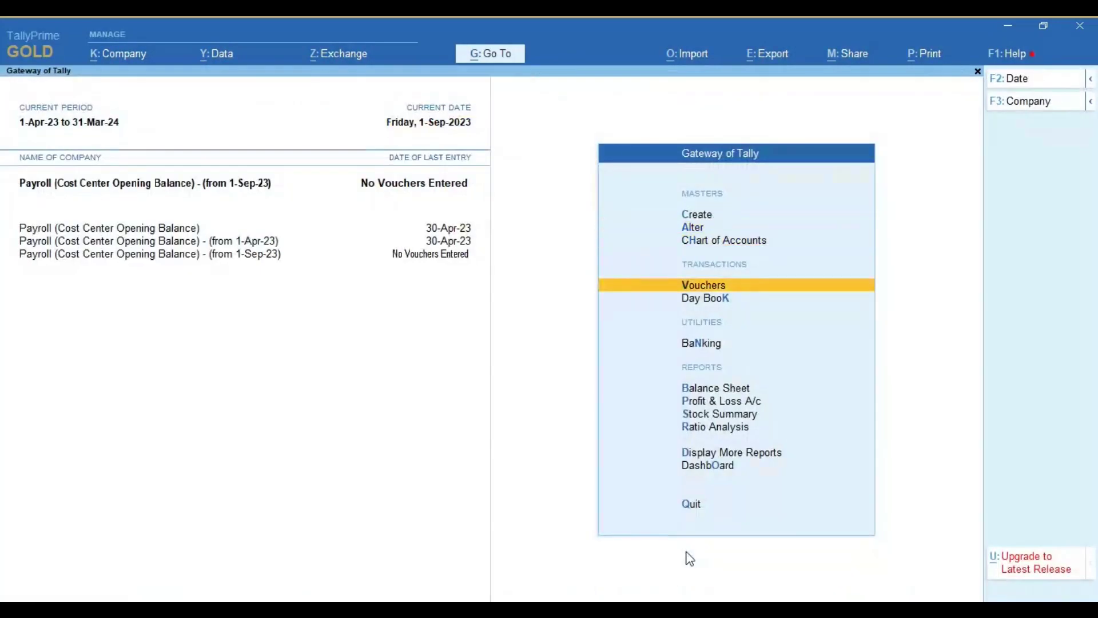
key("Return")
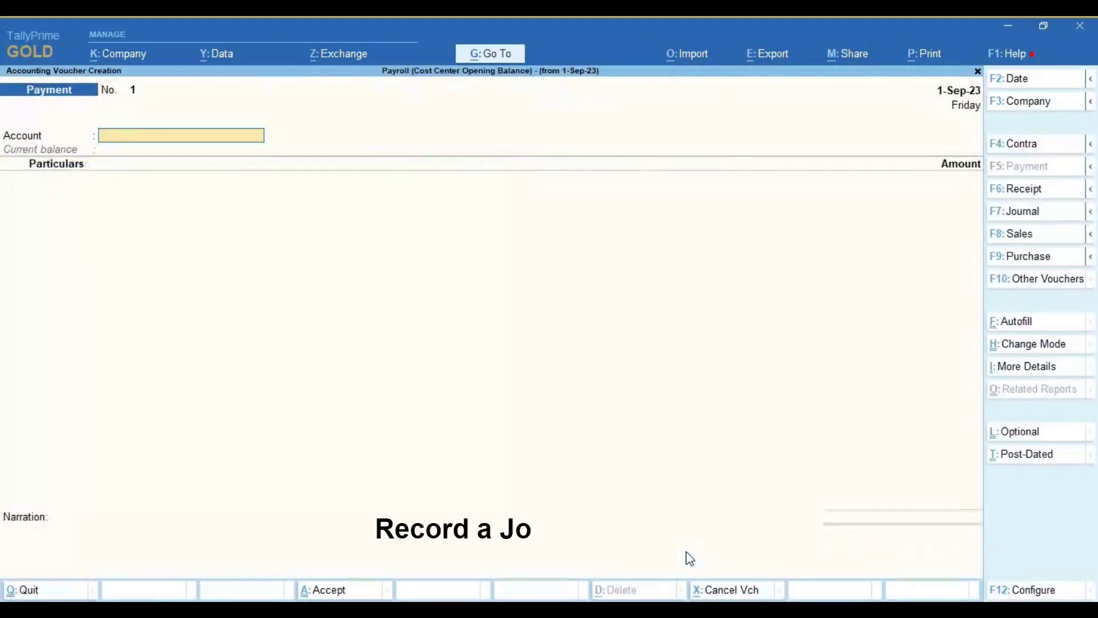
key("F7")
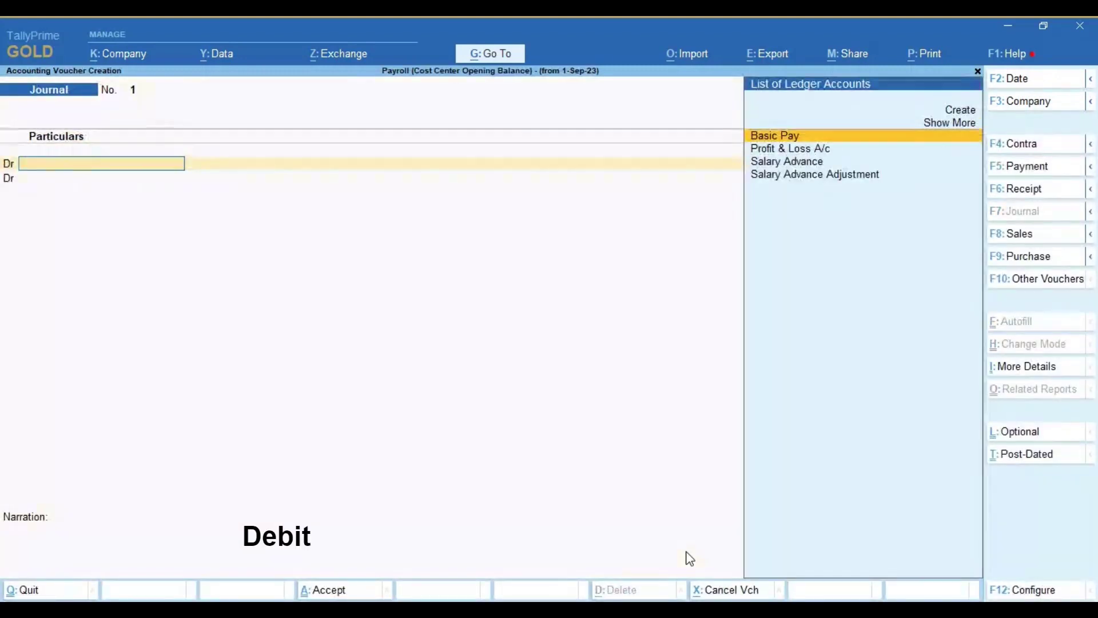
key("Down")
key("Down")
key("Down")
key("Return")
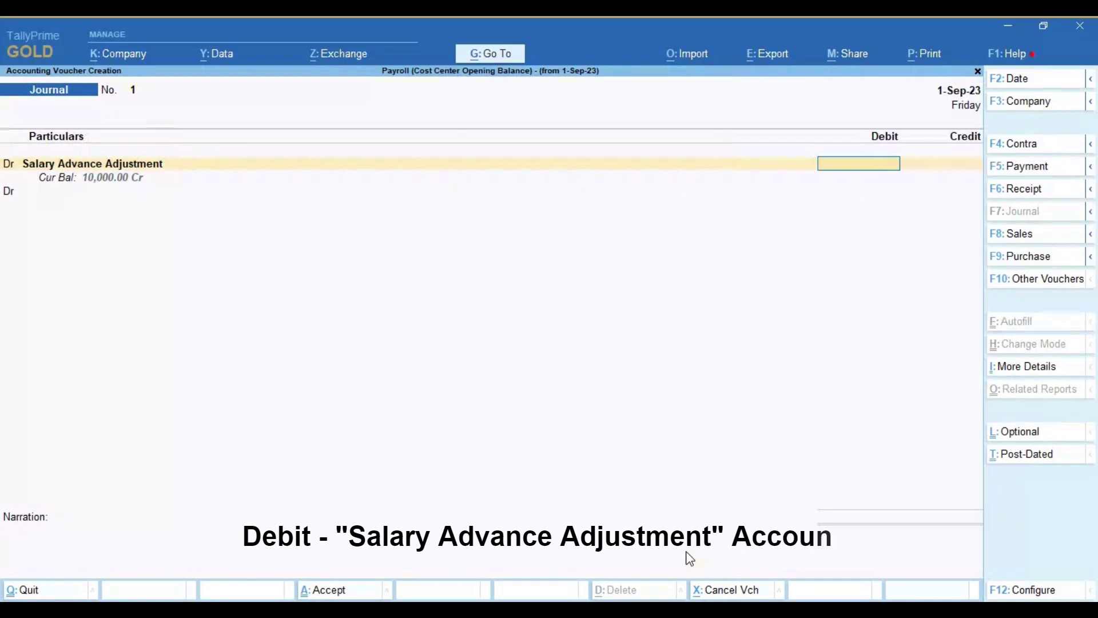
type("10000")
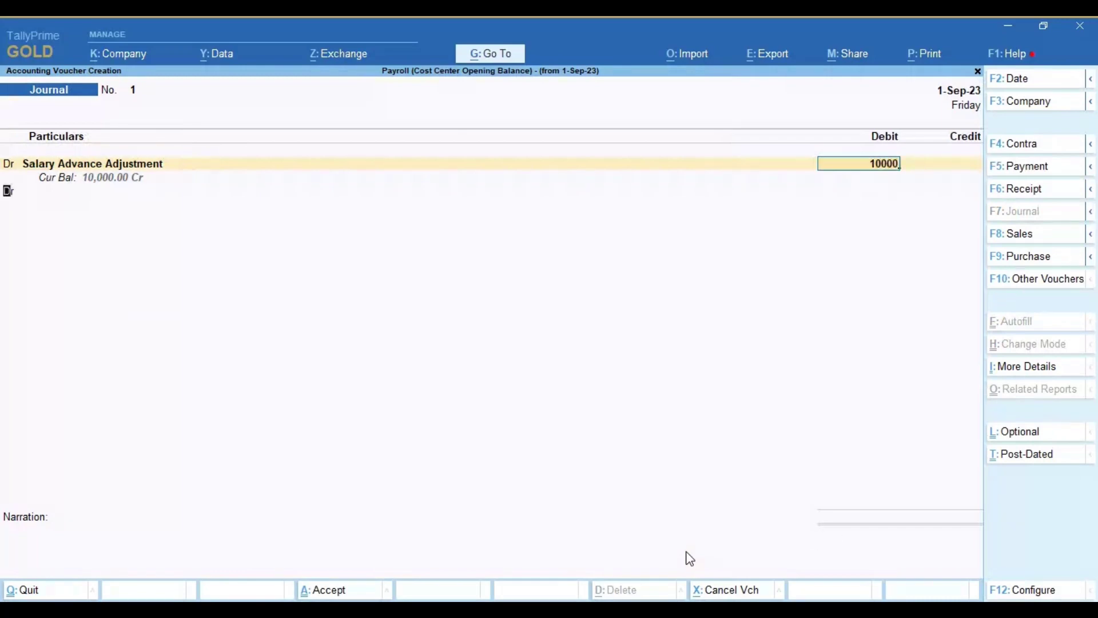
type("10,000")
key("Return")
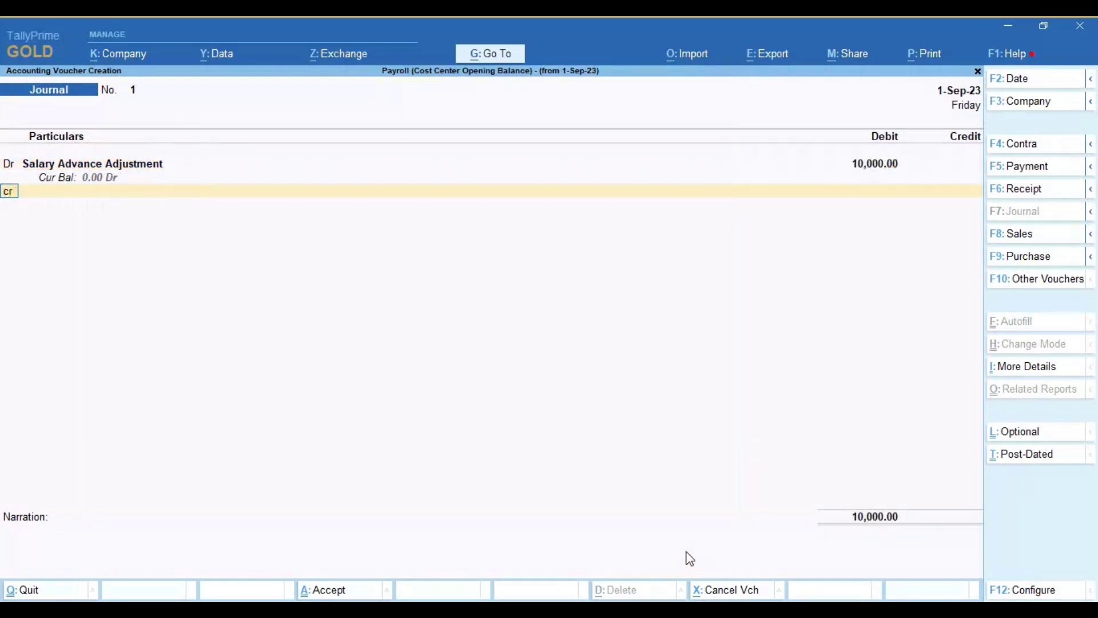
Credit Salary Advance 10,000.00 and allocate it to the Employee cost centre.
key("Return")
key("Down")
key("Down")
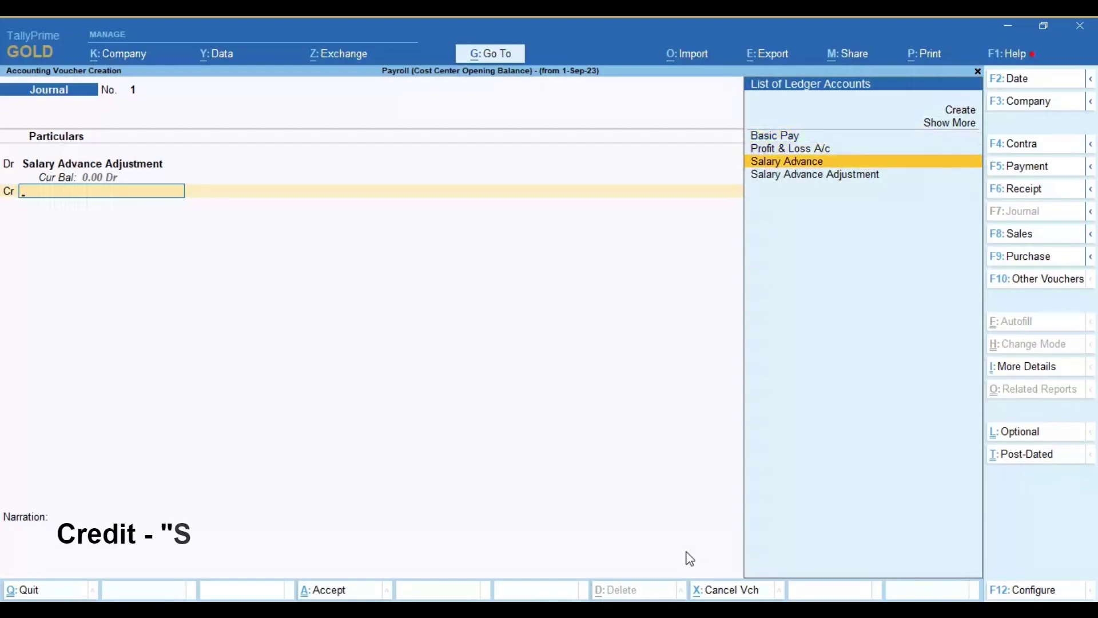
key("Return")
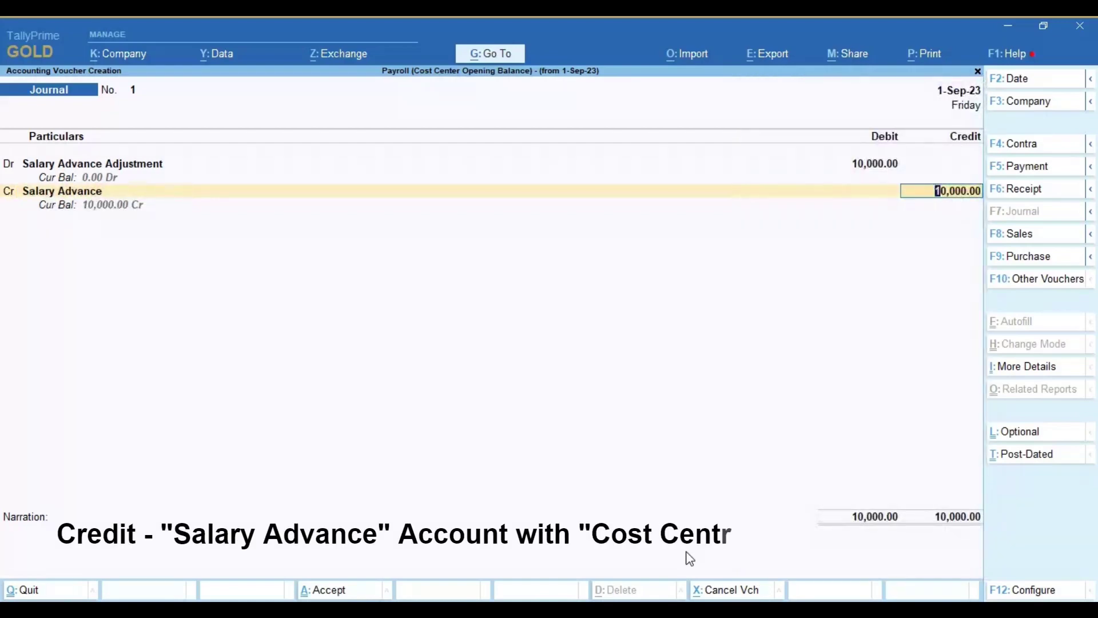
key("Return")
key("Return")
key("Return")
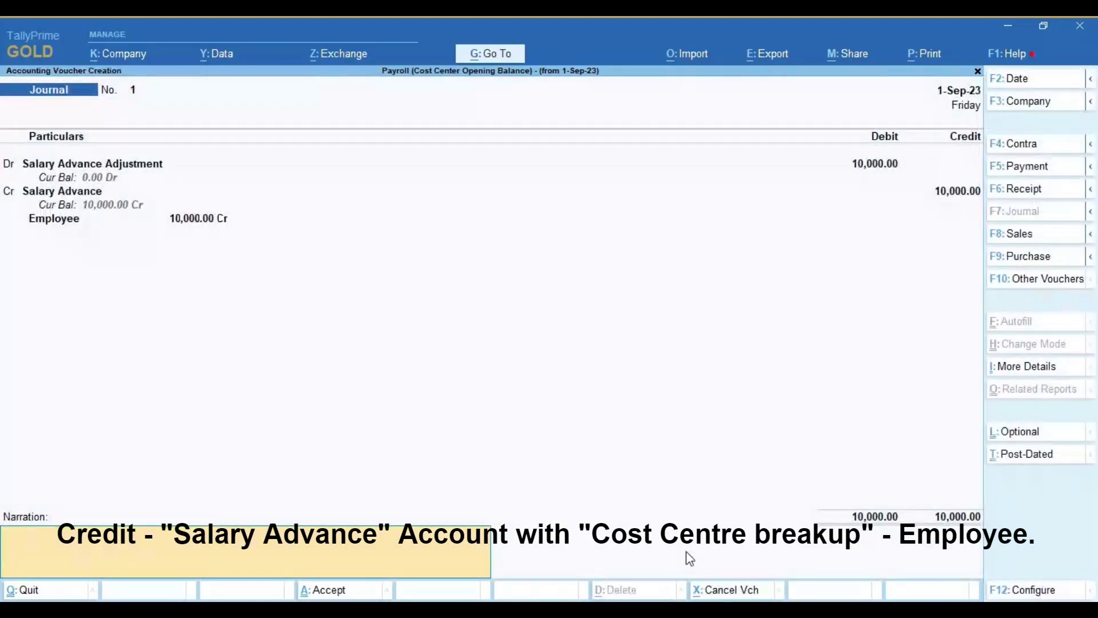
key("Return")
key("Return")
Save the journal and view Employee's cost centre summary showing 10,000.00 Cr in September.
key("Escape")
key("y")
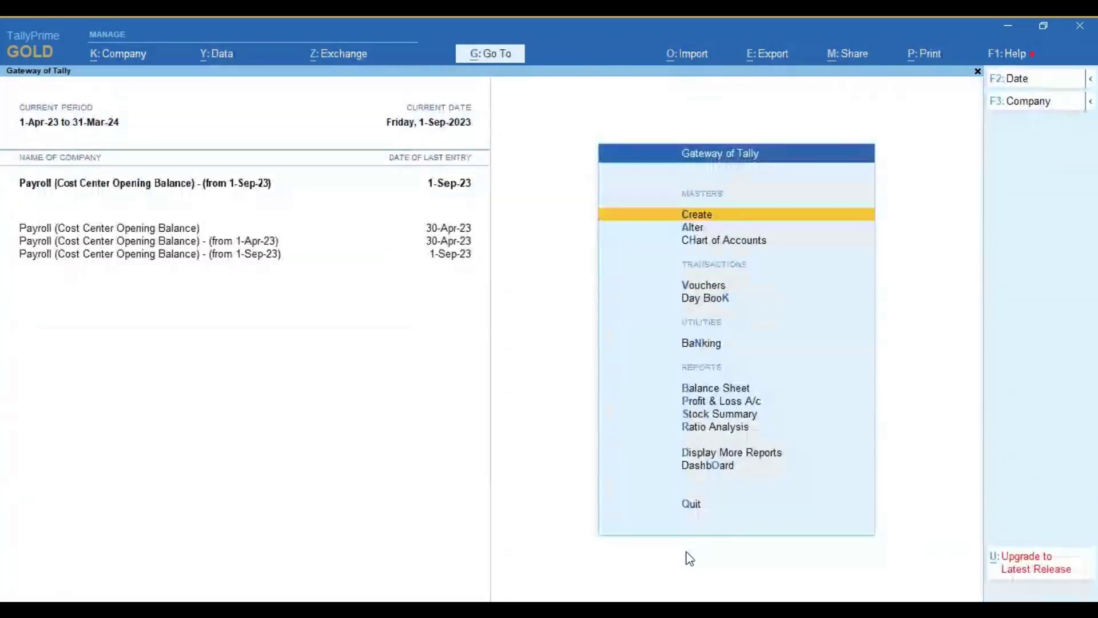
key("d")
key("s")
key("c")
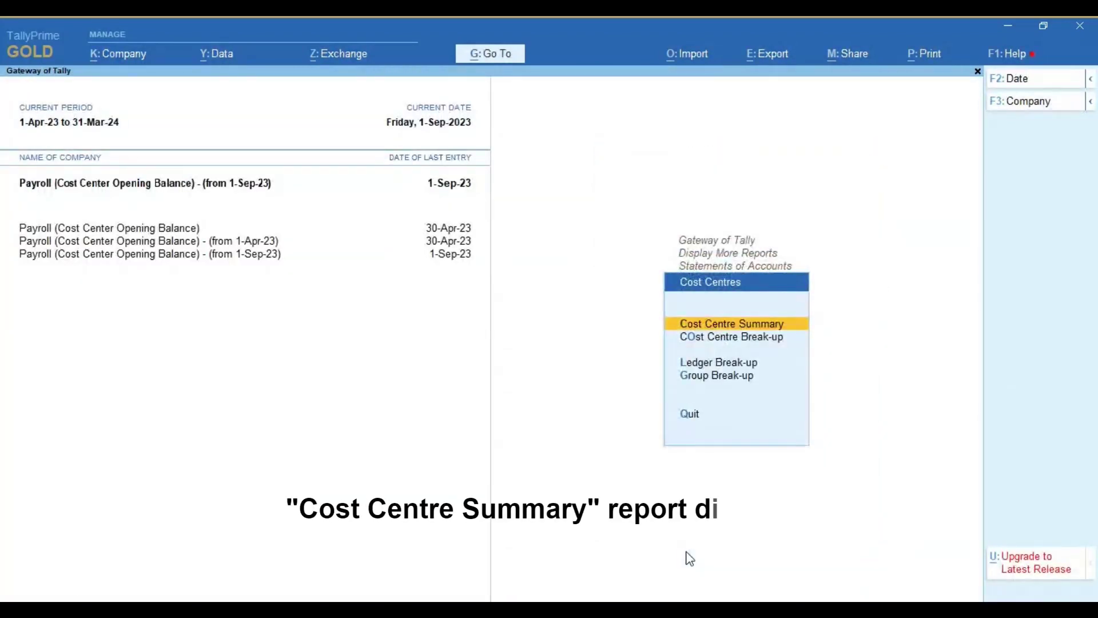
key("Return")
key("Return")
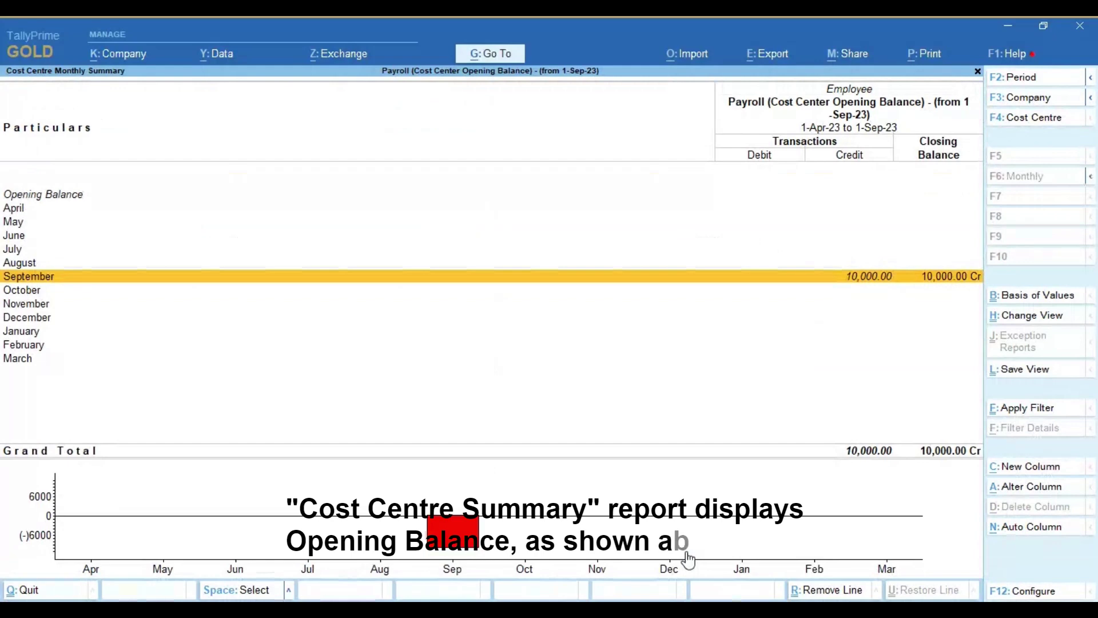
Leave the cost centre reports and view the Balance Sheet totalling 10,000.00 per side.
key("Escape")
key("Escape")
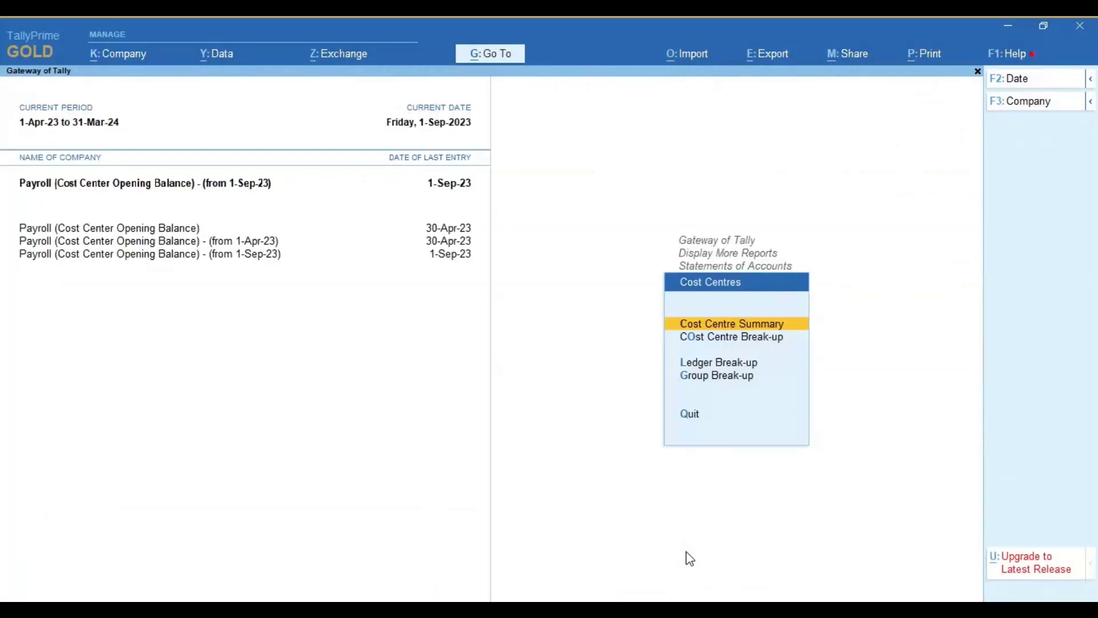
key("Escape")
key("Escape")
key("Escape")
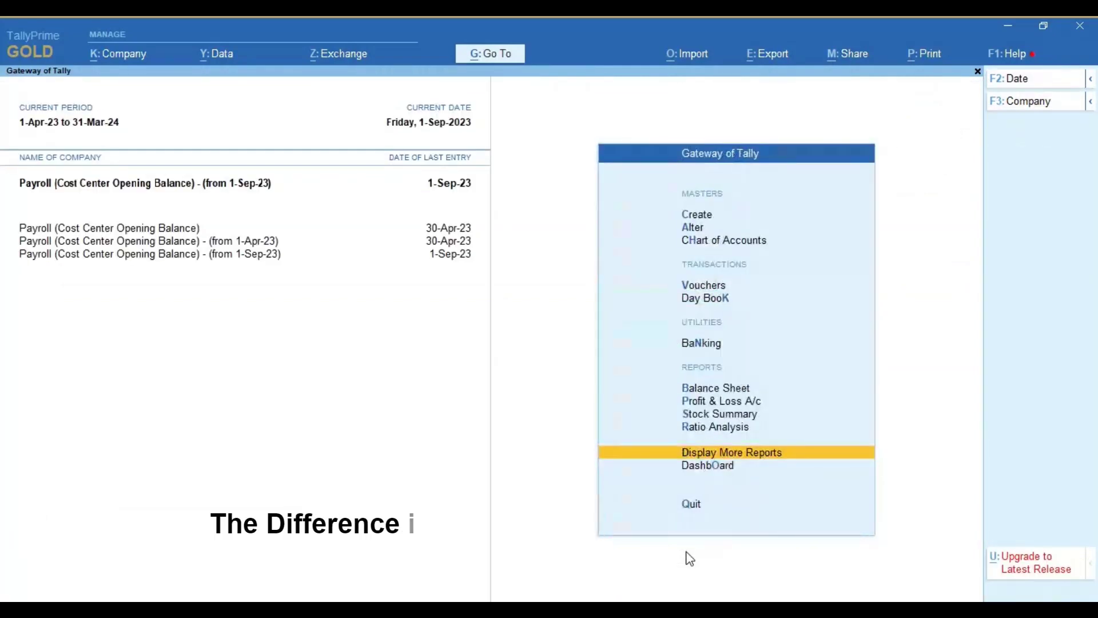
key("b")
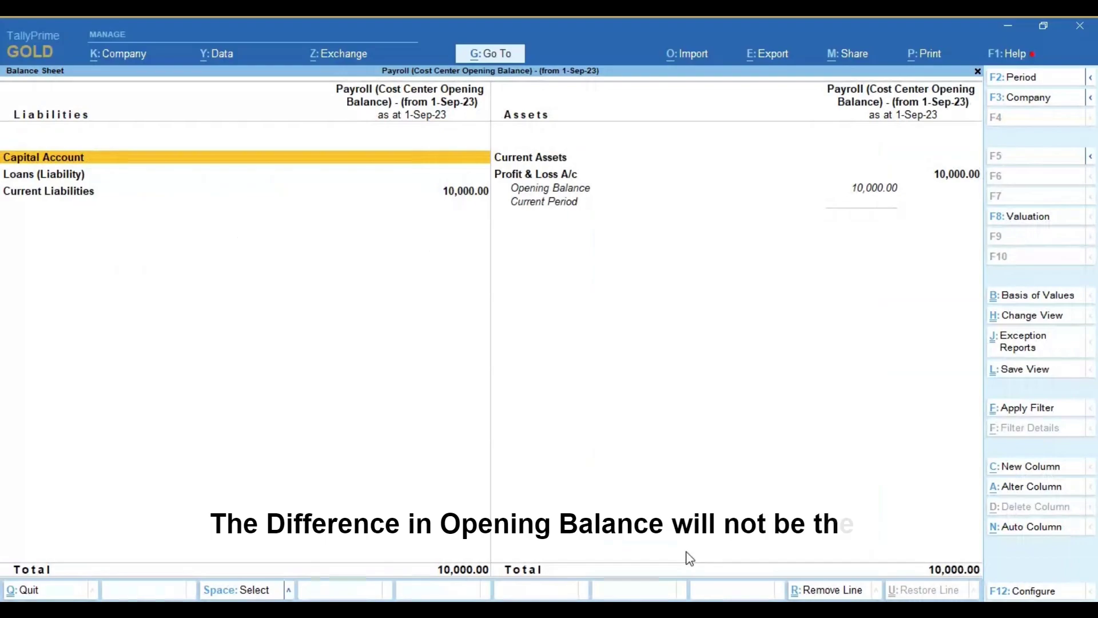